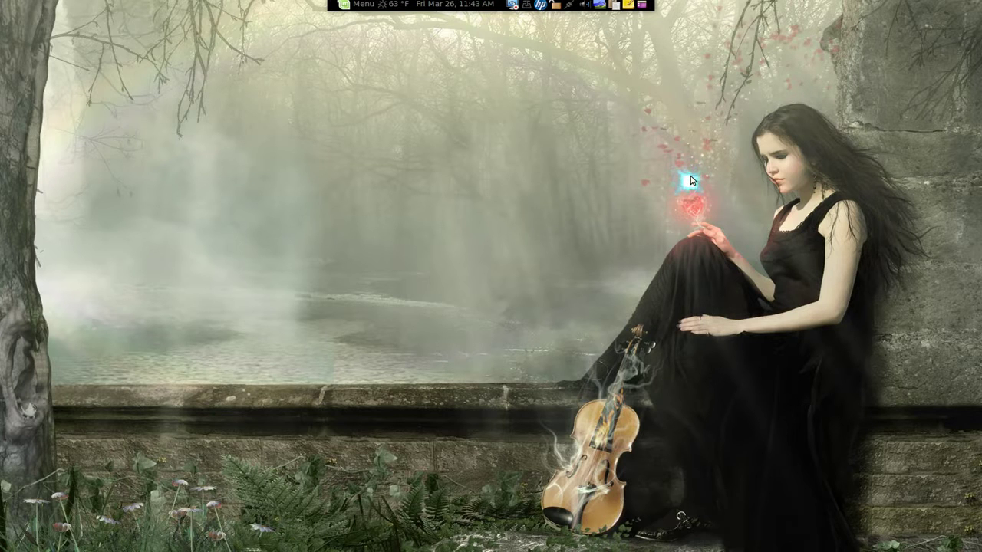
- Restore the hidden home, Videos and Public File Browser windows with Ctrl+Alt+D
key(ctrl+alt+d)
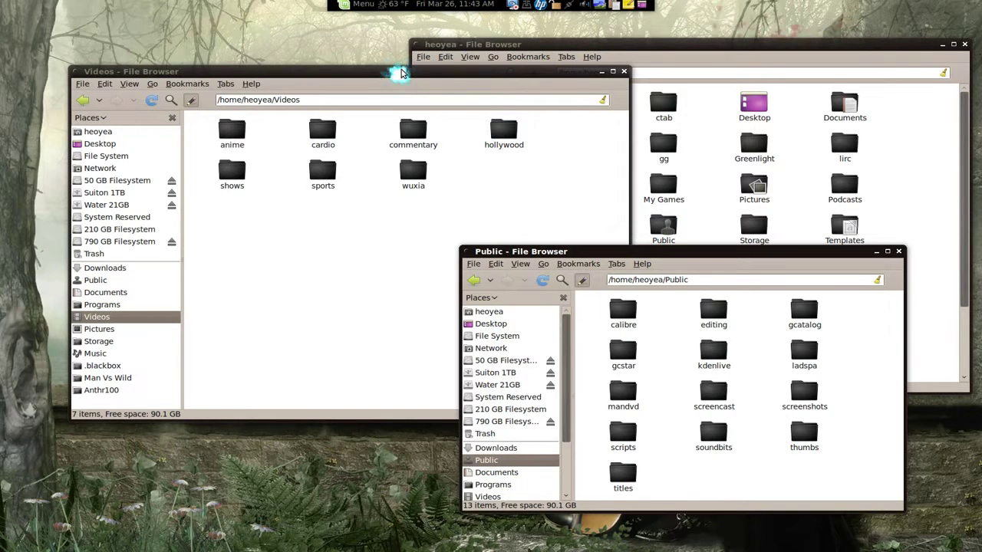
- Bring the Videos window to the front, maximize it, then restore it to normal size
click(401, 72)
double_click(400, 73)
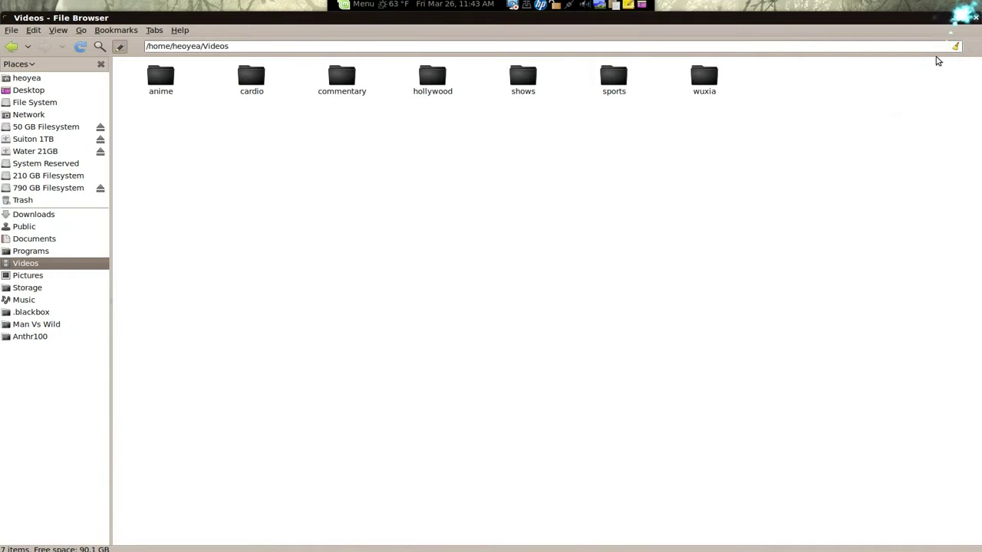
double_click(758, 20)
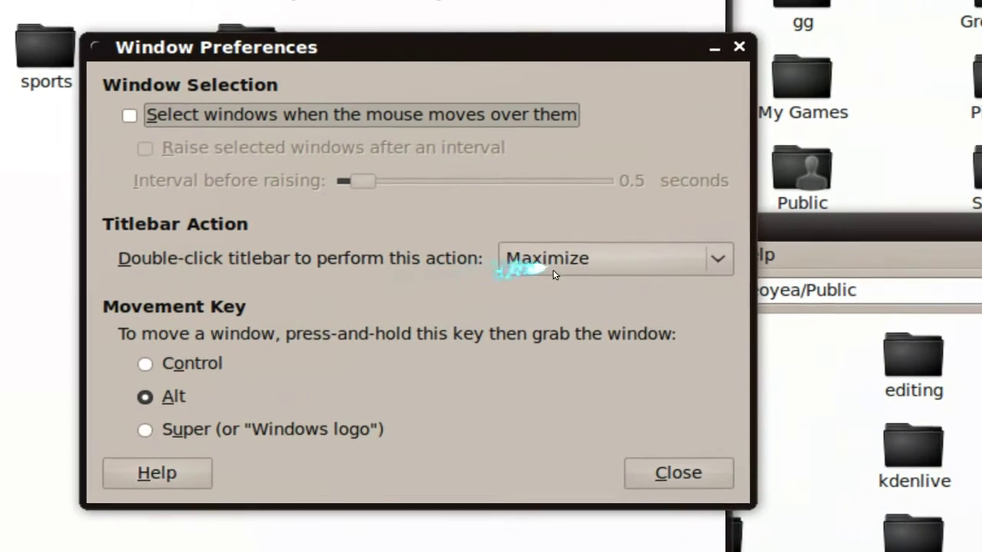
- Leave the titlebar double-click action at Maximize and close Window Preferences
click(747, 268)
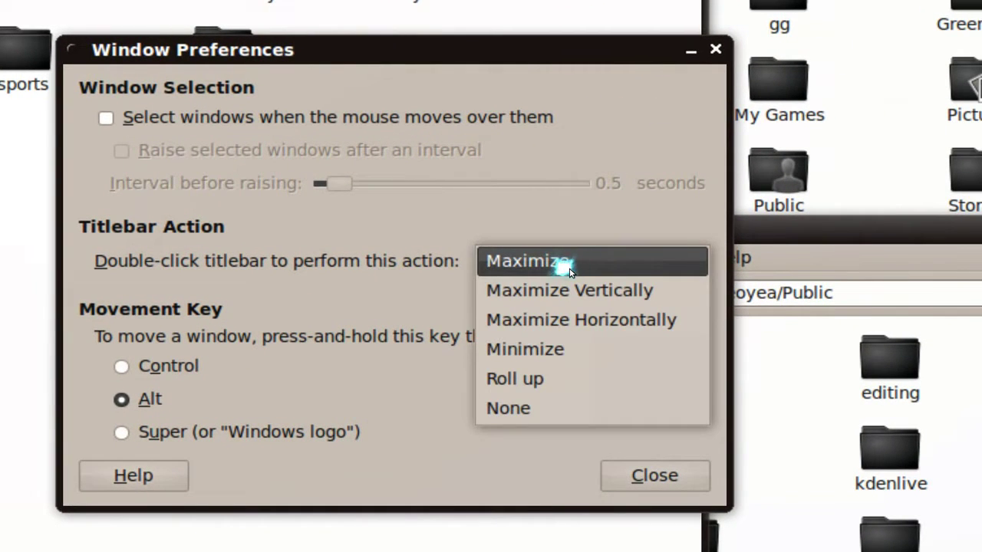
click(569, 270)
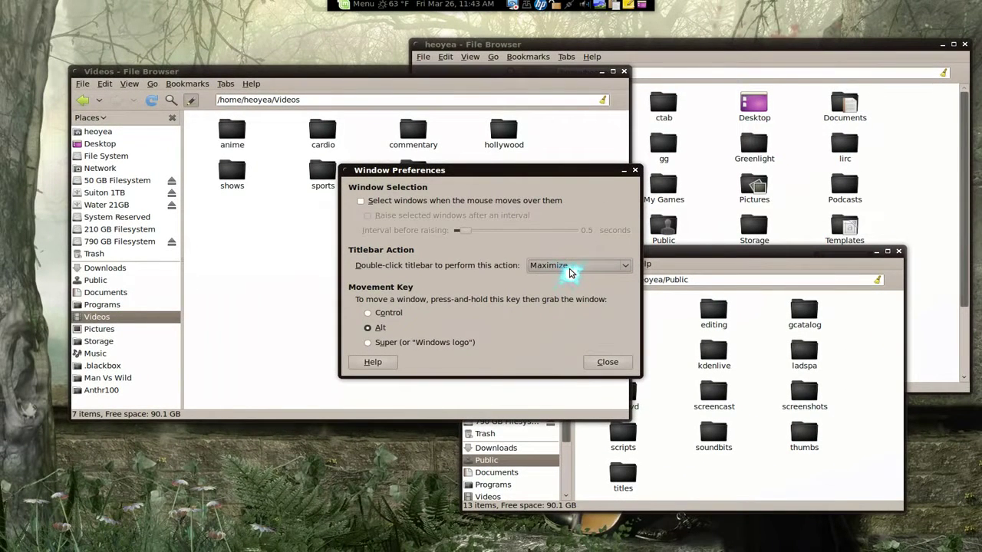
click(608, 361)
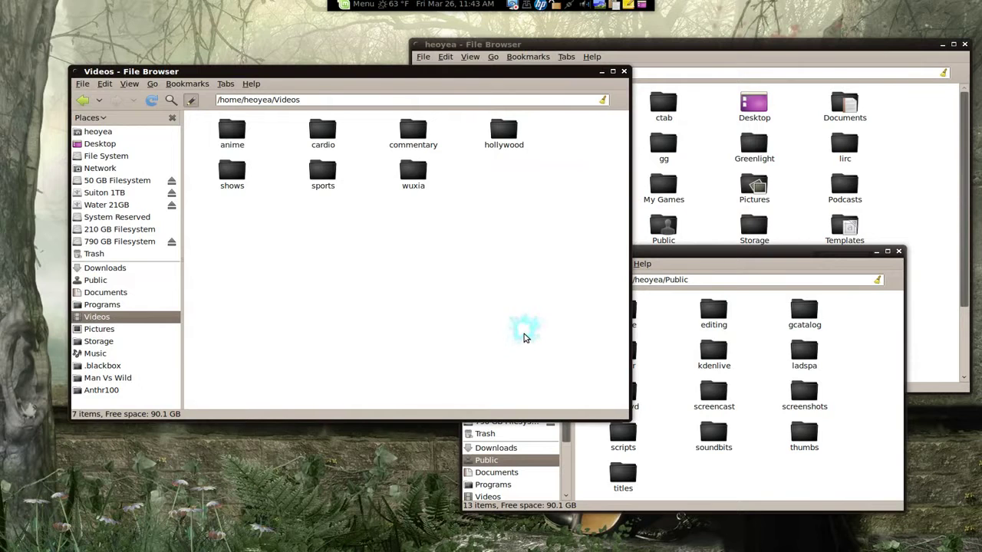
- Lower the Videos, home and Public windows by middle-clicking their titlebars, then switch to the empty workspace
middle_click(525, 73)
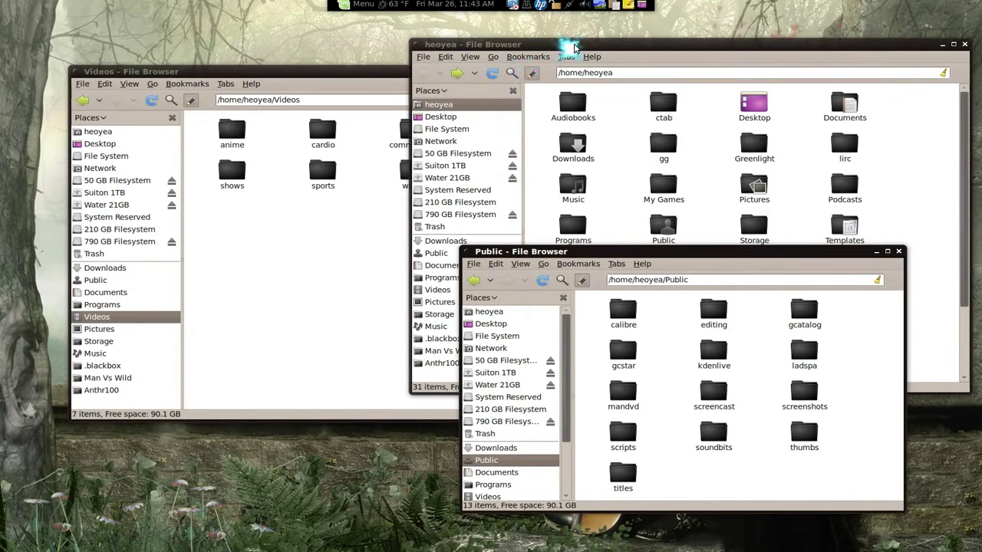
middle_click(573, 47)
middle_click(602, 251)
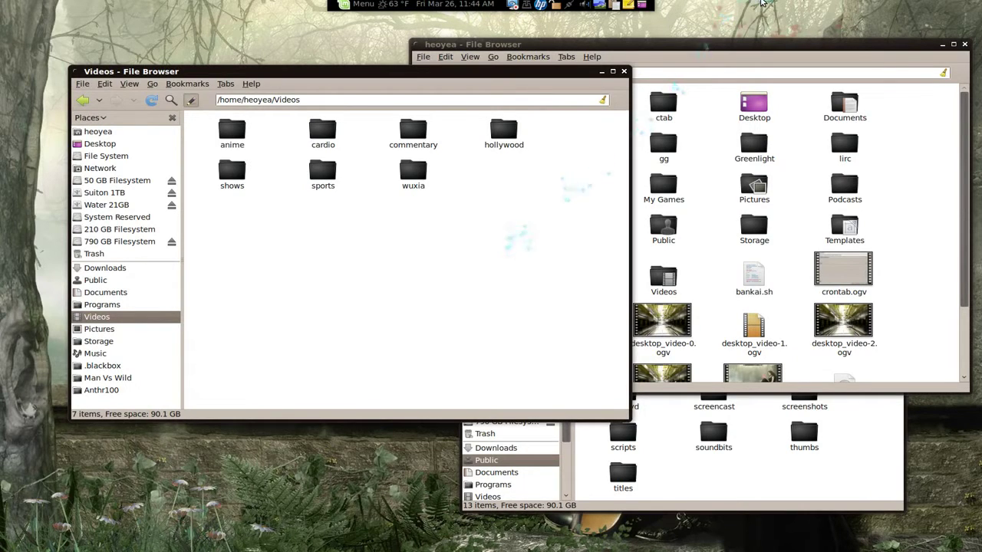
key(ctrl+alt+Right)
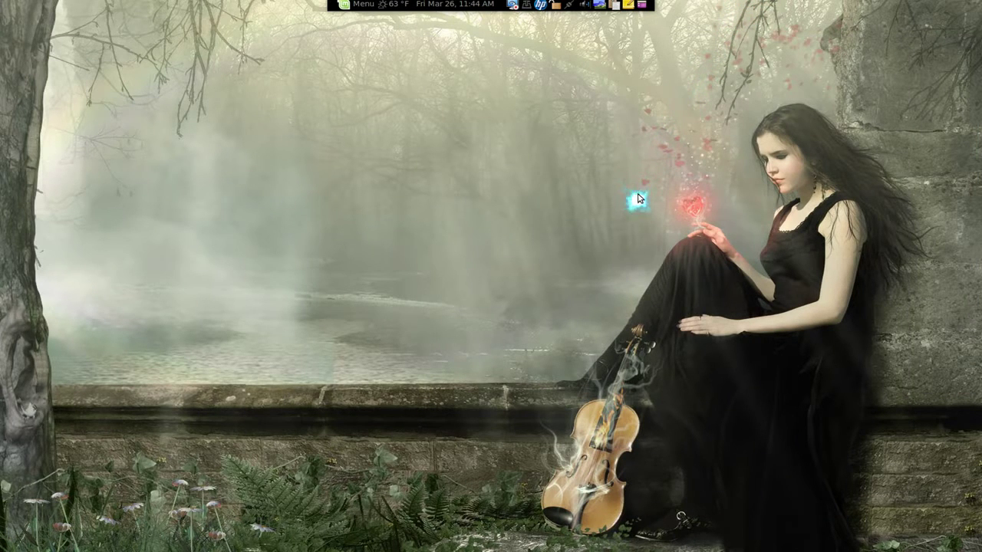
- Launch the Main Menu editor, confirm Configuration Editor is ticked under System Tools, then close it
key(super+space)
text(main)
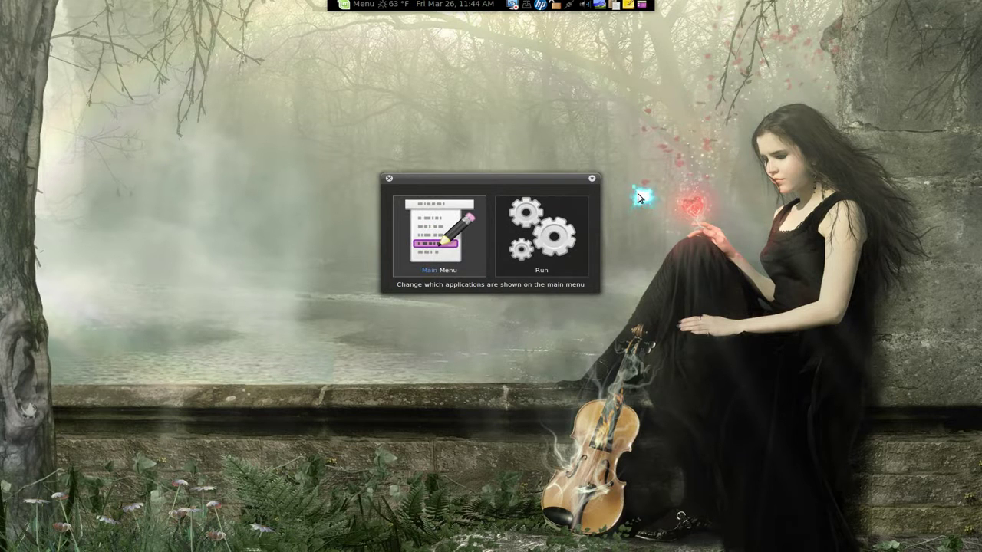
key(Return)
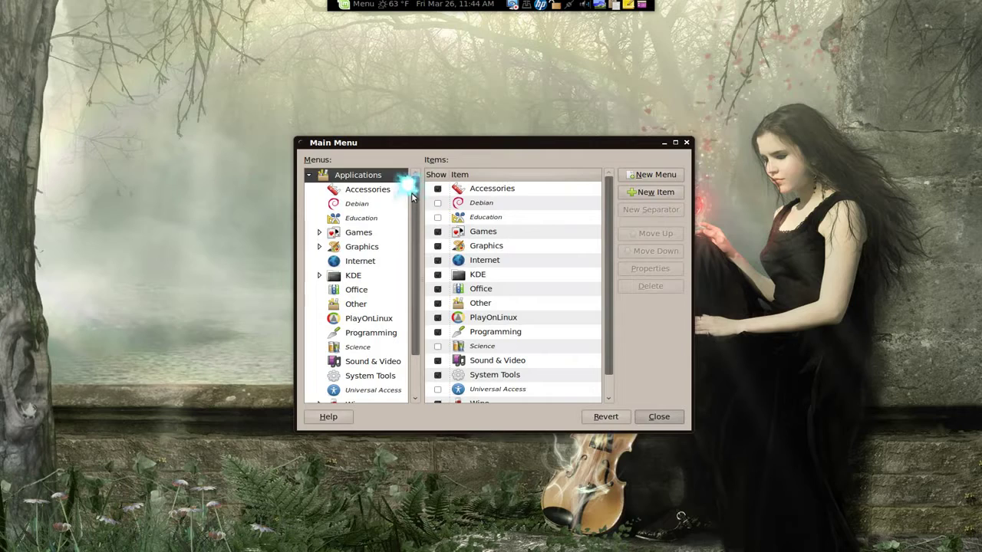
drag(412, 191, 416, 263)
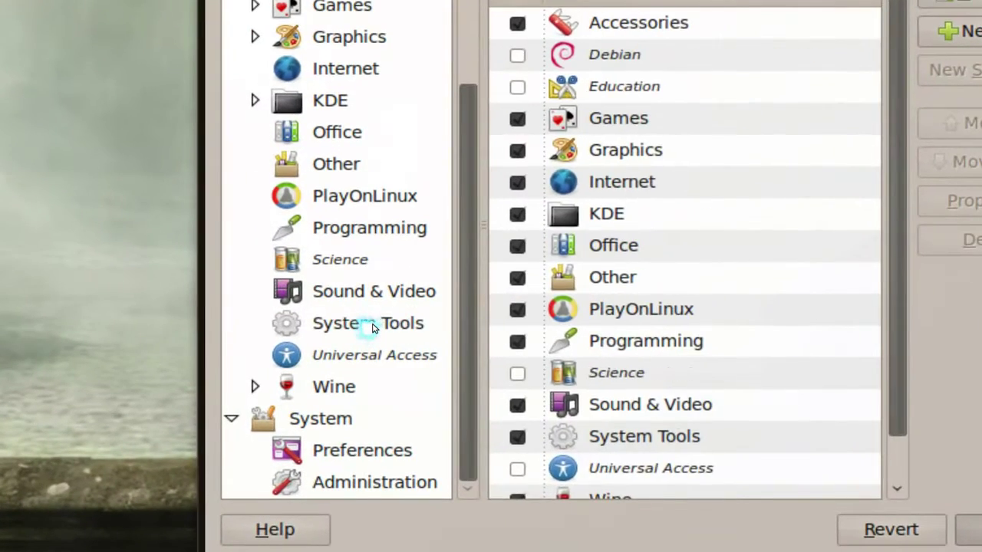
click(383, 325)
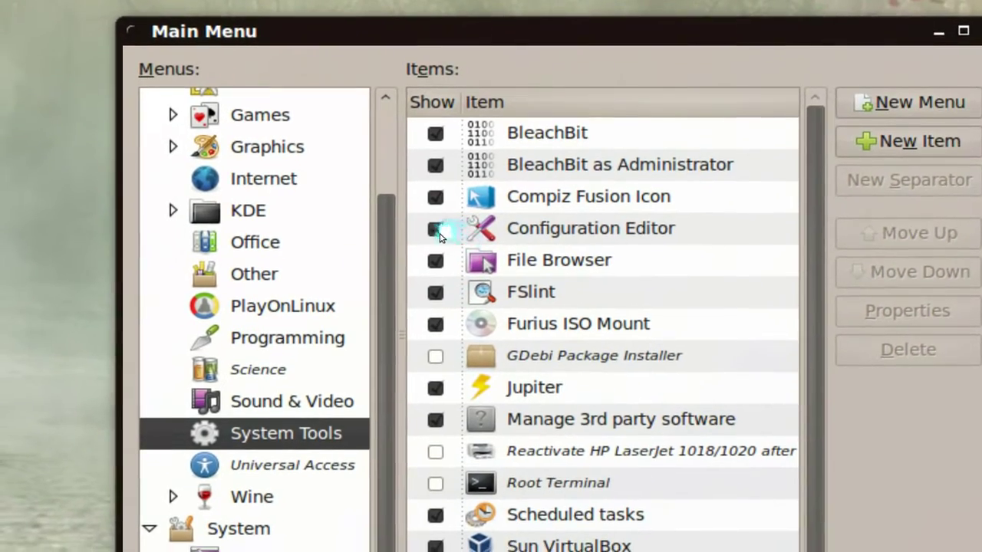
click(516, 235)
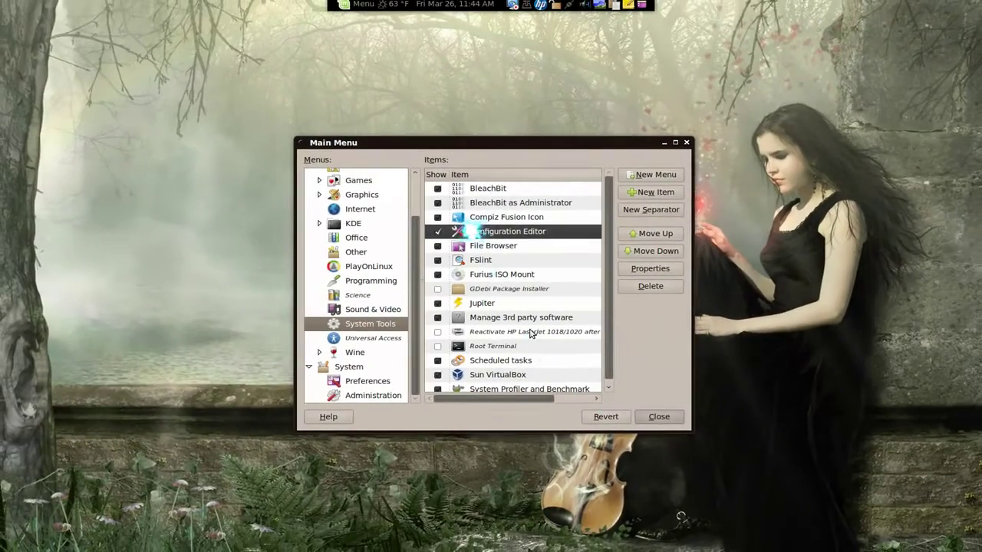
click(657, 417)
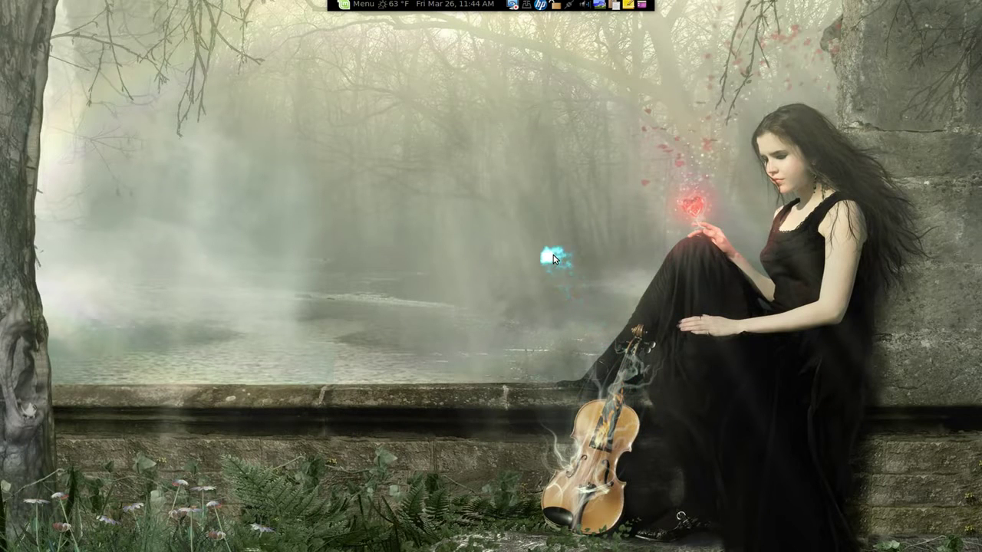
- Launch Configuration Editor by typing 'conf' in the application launcher
key(super+space)
text(c)
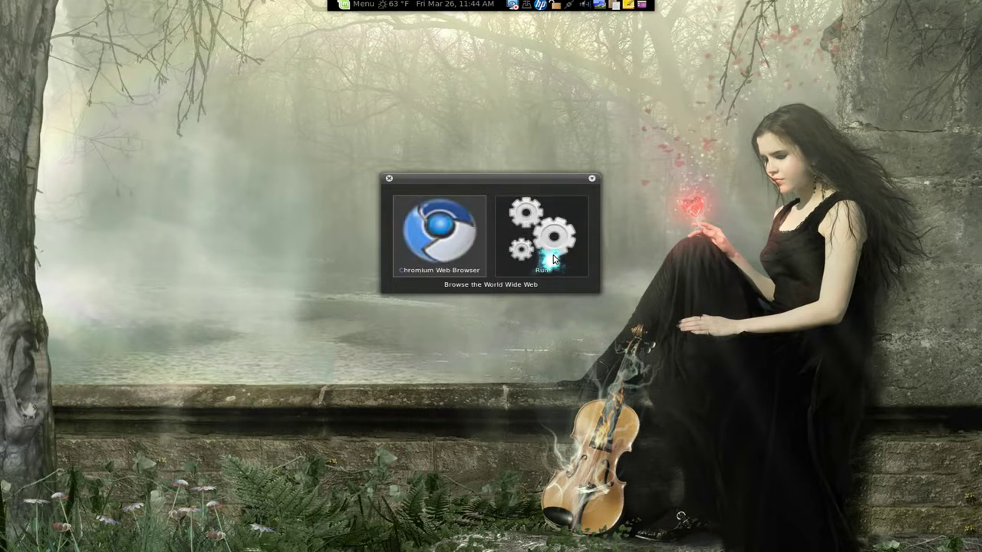
text(on)
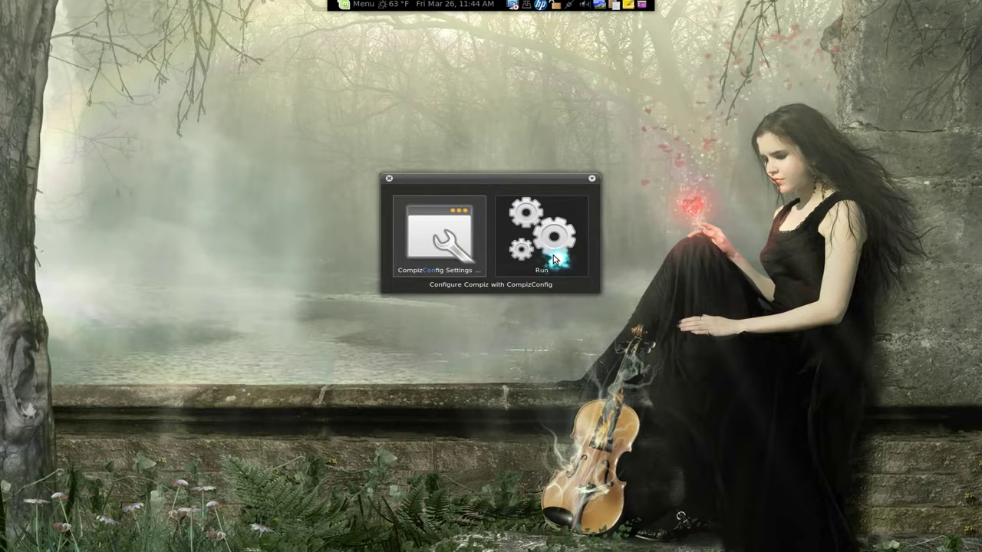
text(f)
key(Return)
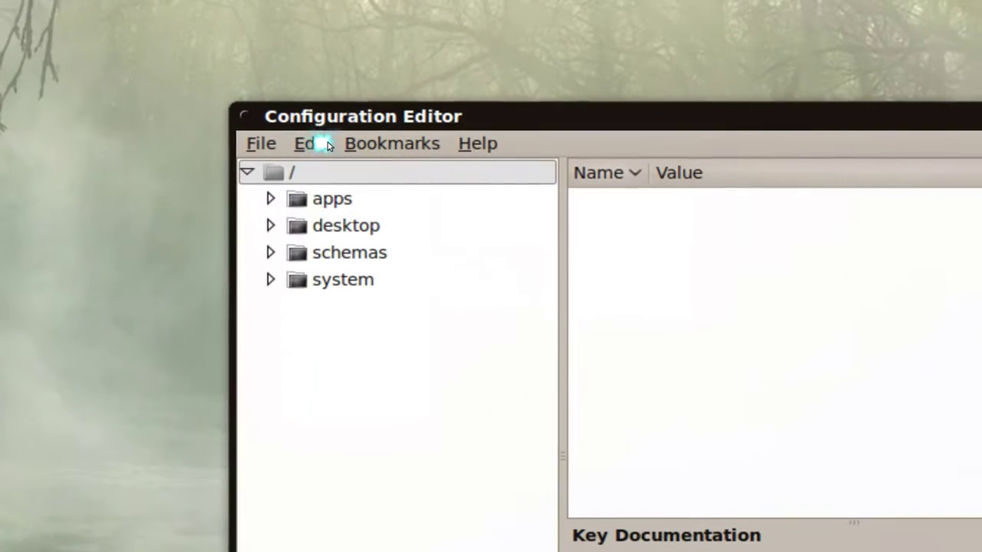
- Find keys matching 'middle' in both key names and key values via Edit > Find
click(325, 143)
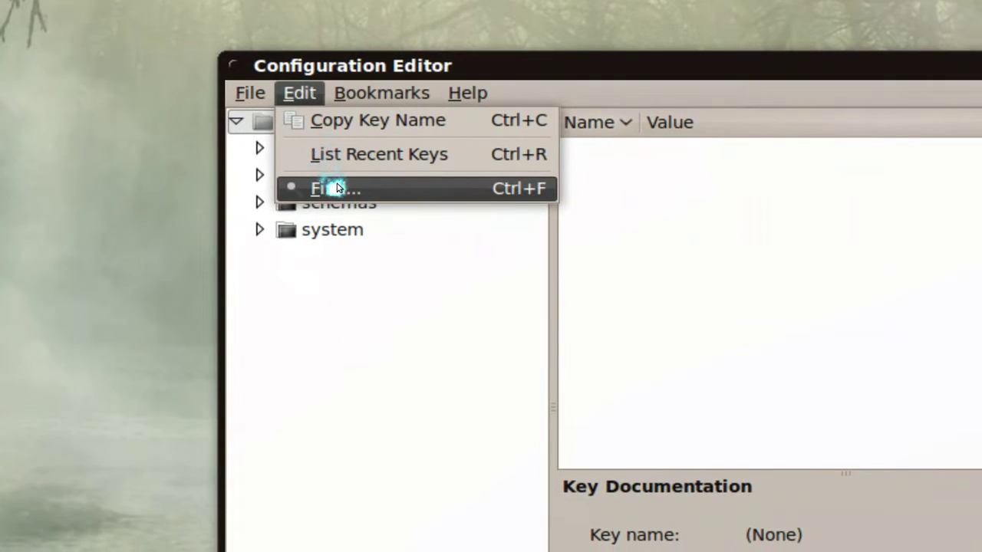
click(343, 239)
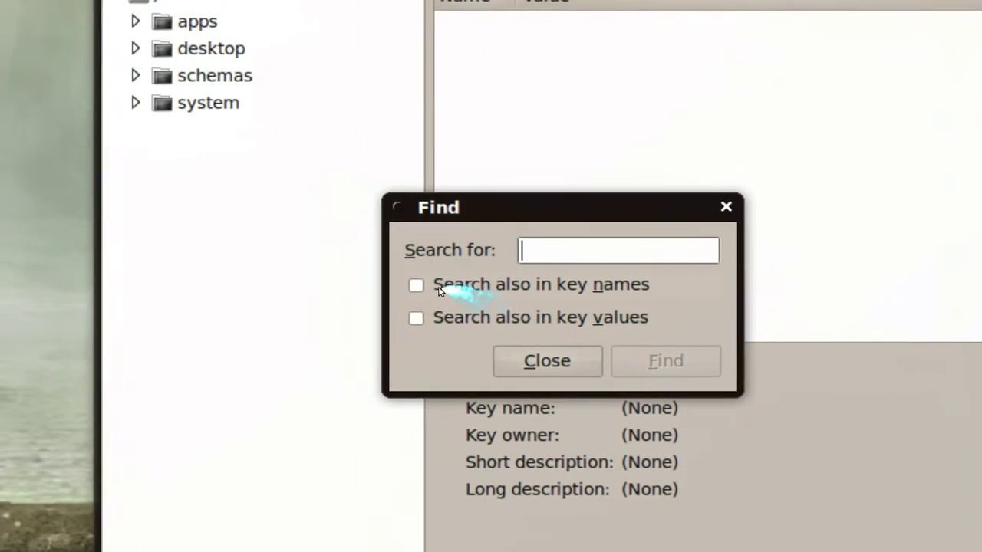
click(347, 269)
click(426, 309)
click(551, 242)
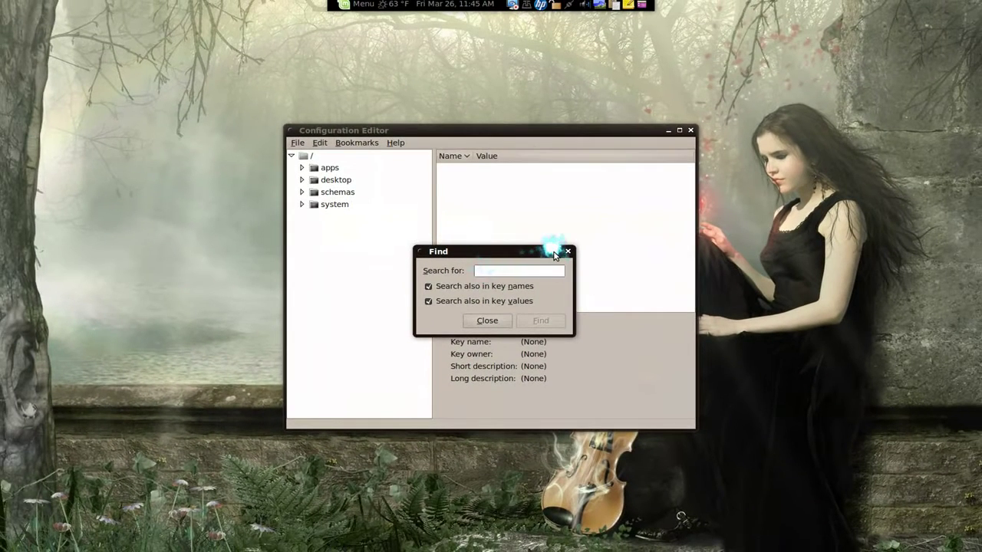
text(middle)
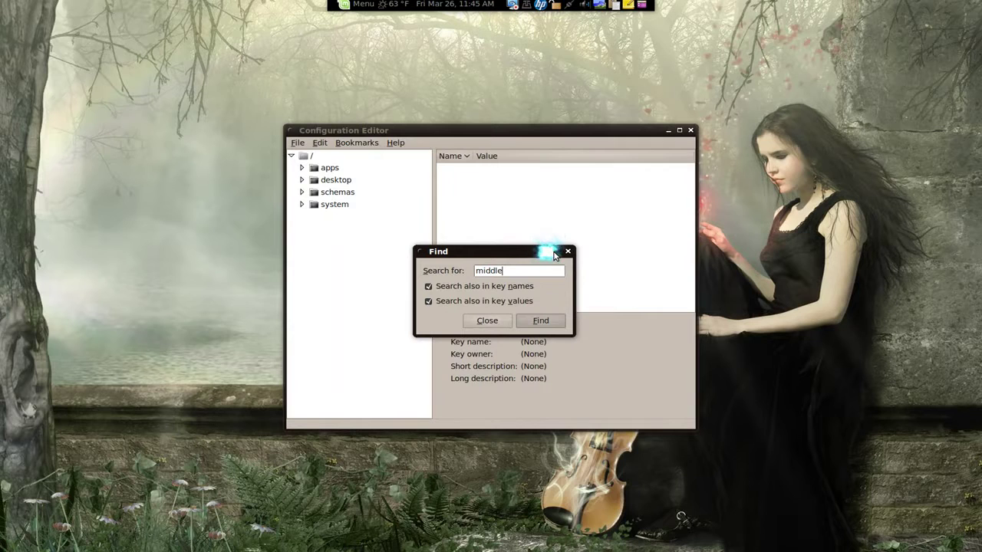
click(553, 320)
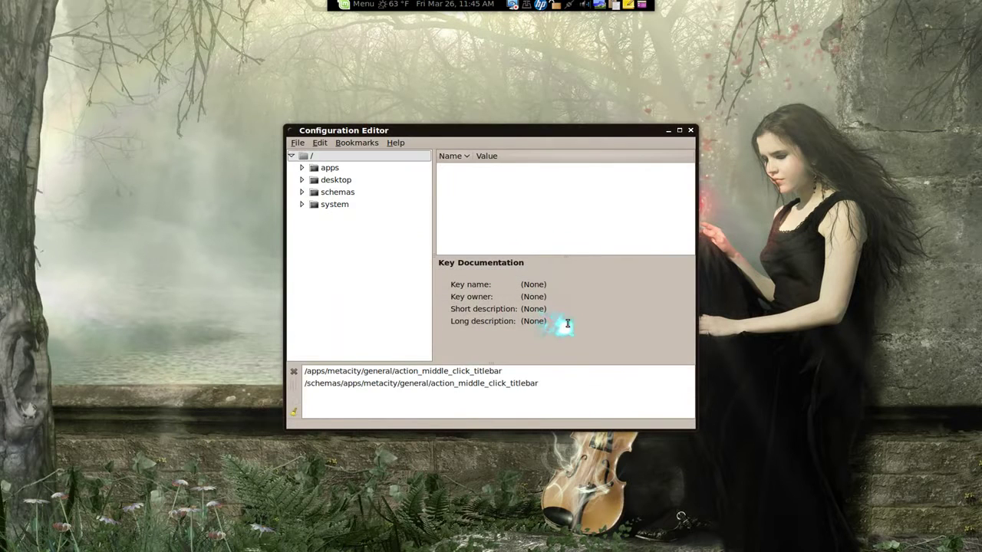
- Open /apps/metacity/general/action_middle_click_titlebar (value lower) and enlarge and reposition the editor window
click(476, 386)
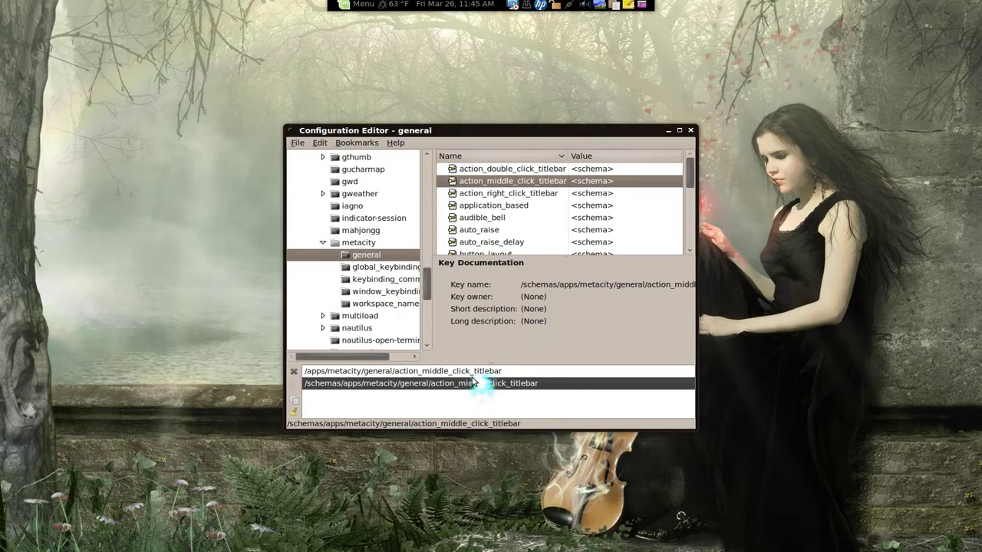
click(468, 372)
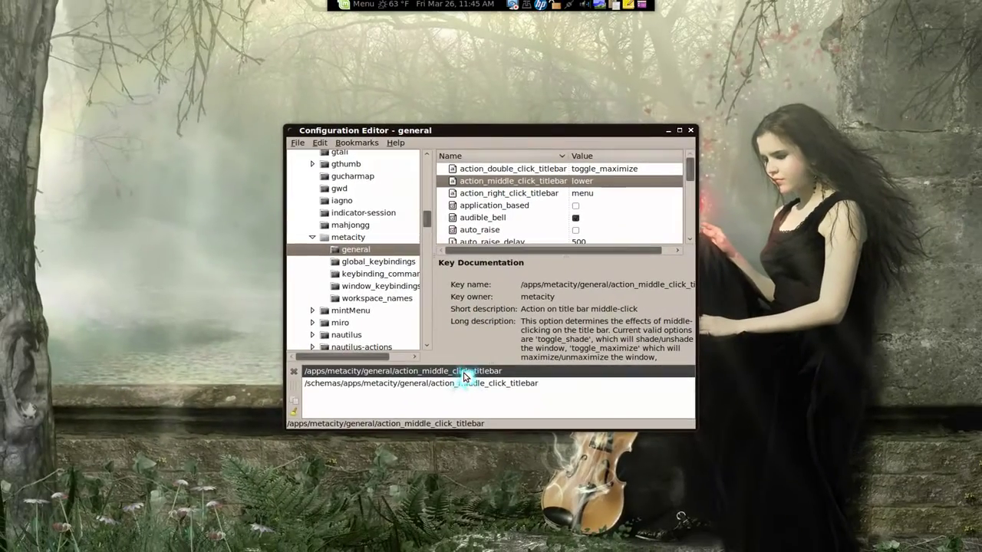
drag(694, 428, 890, 512)
drag(836, 131, 773, 60)
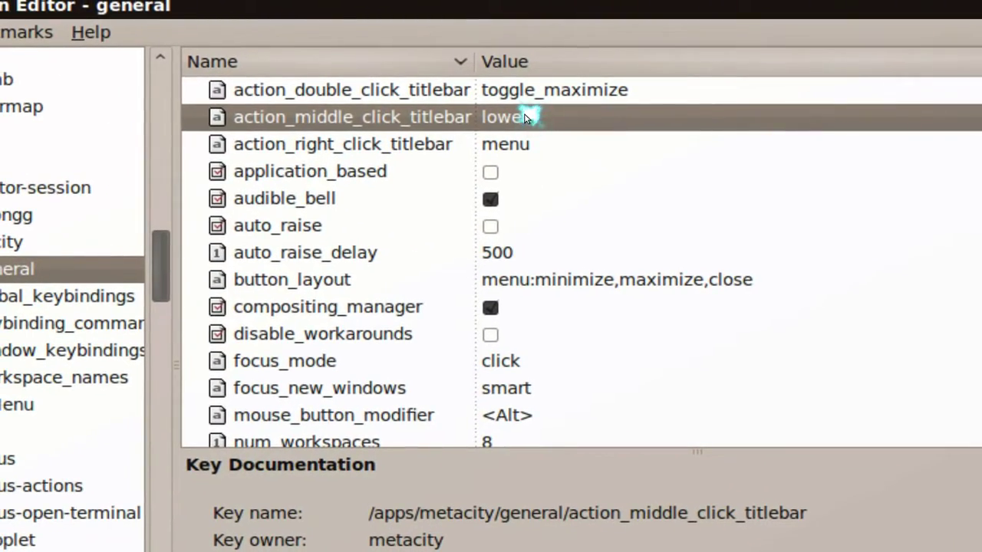
- Change action_middle_click_titlebar from lower to minimize, then return to the File Browser workspace
click(526, 117)
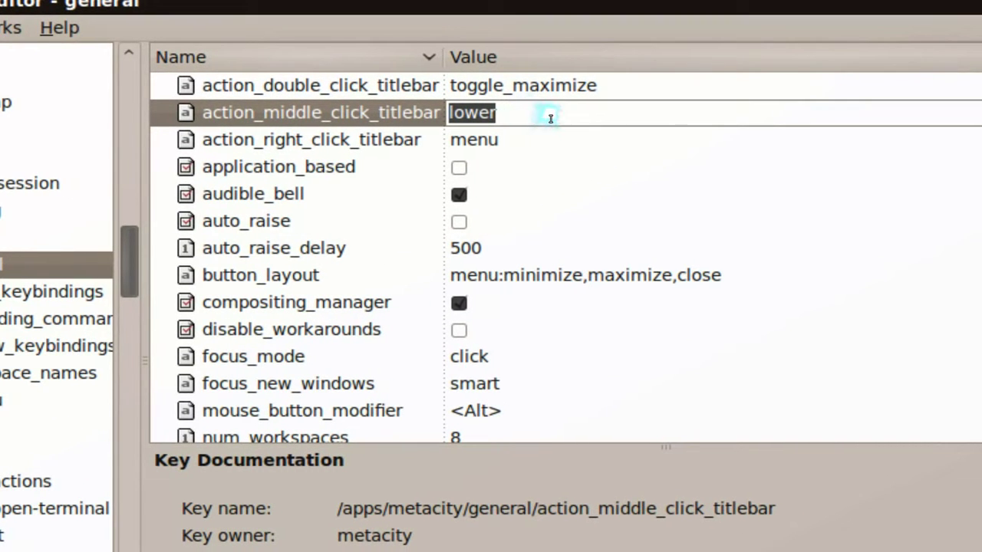
text(minimize)
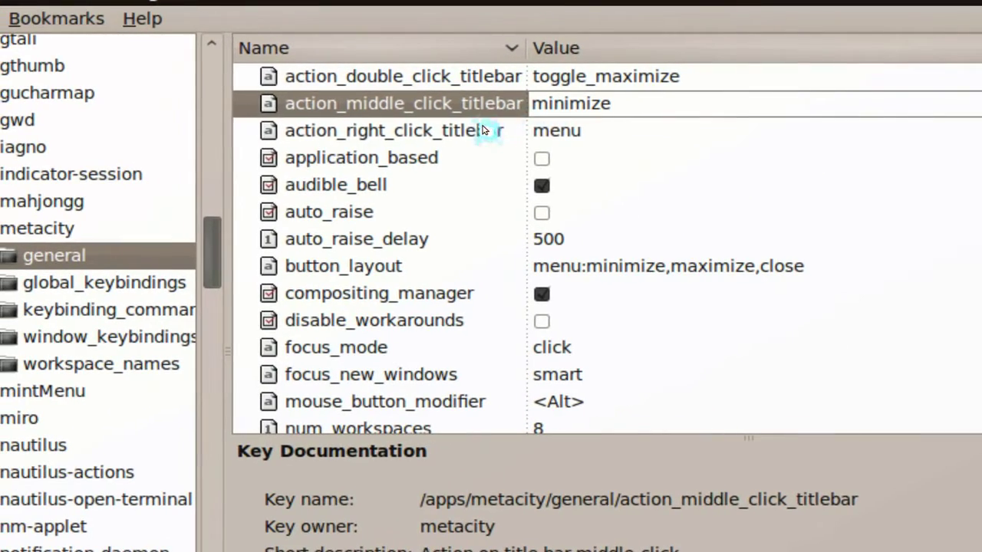
click(402, 140)
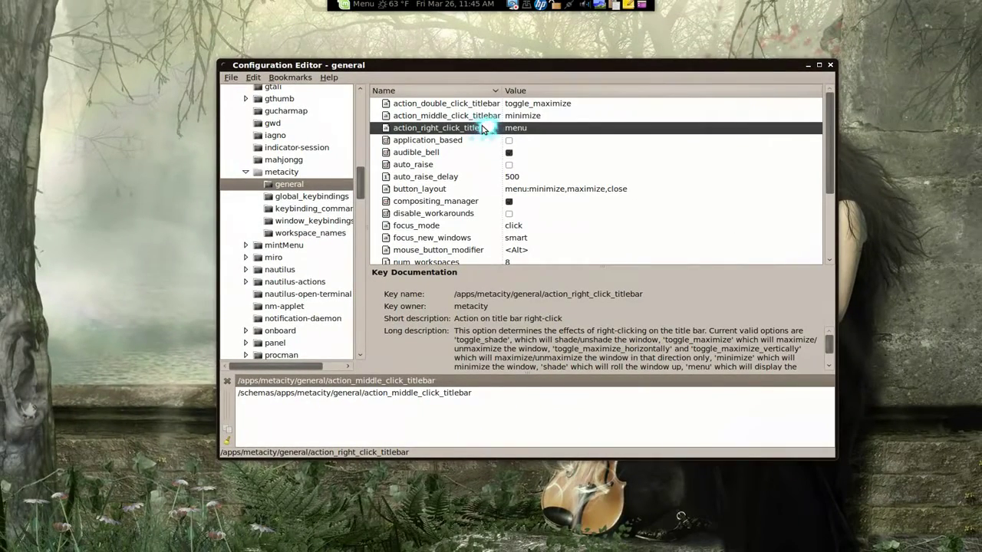
key(ctrl+alt+Left)
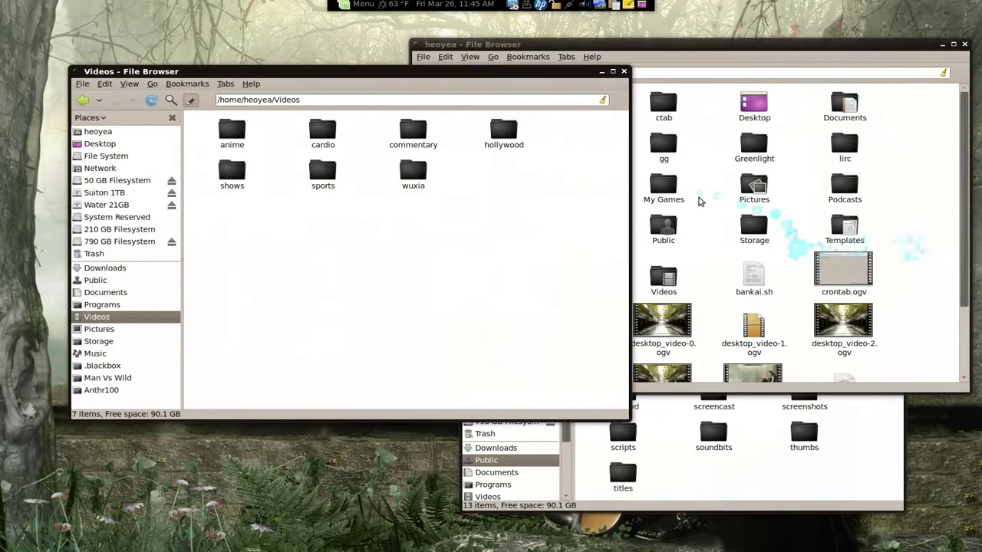
right_click(412, 69)
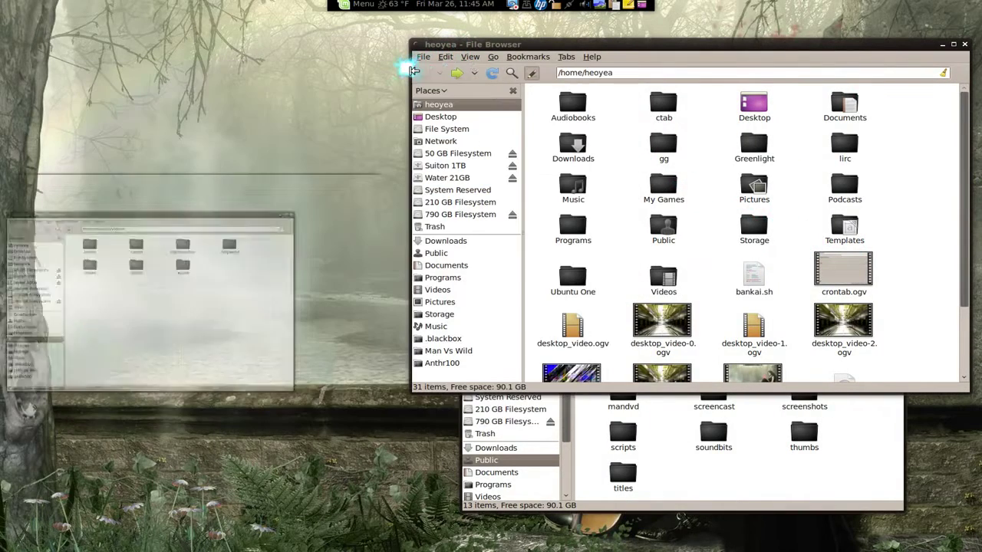
right_click(491, 45)
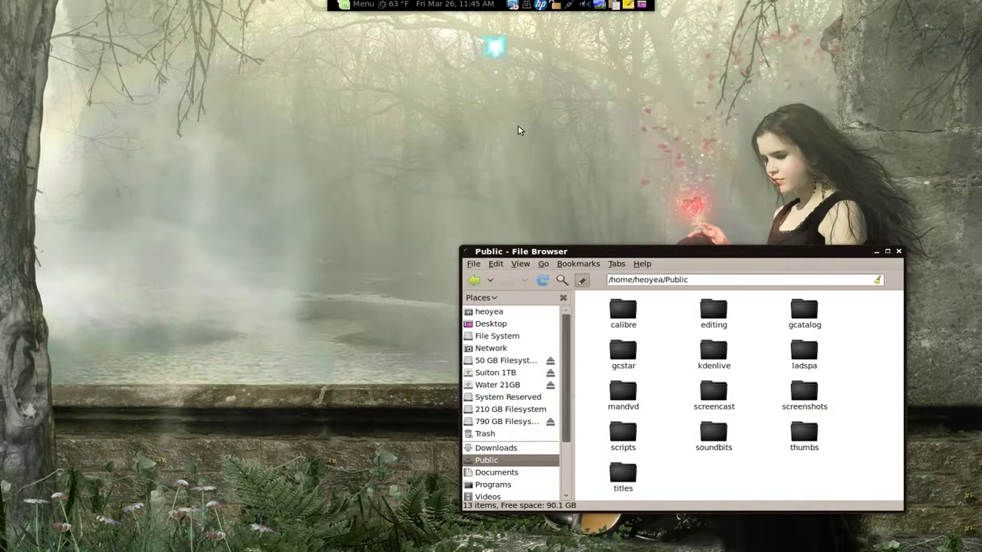
right_click(571, 247)
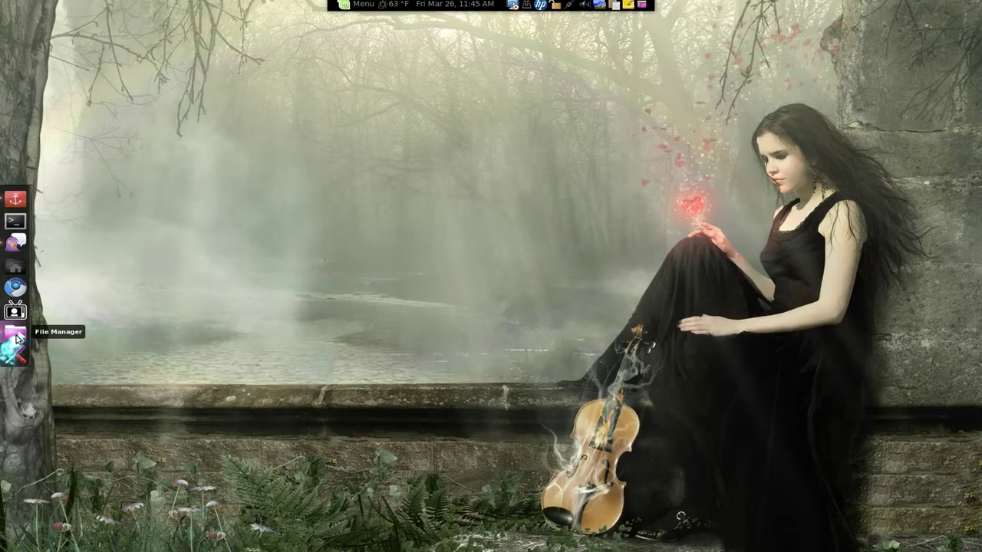
click(15, 337)
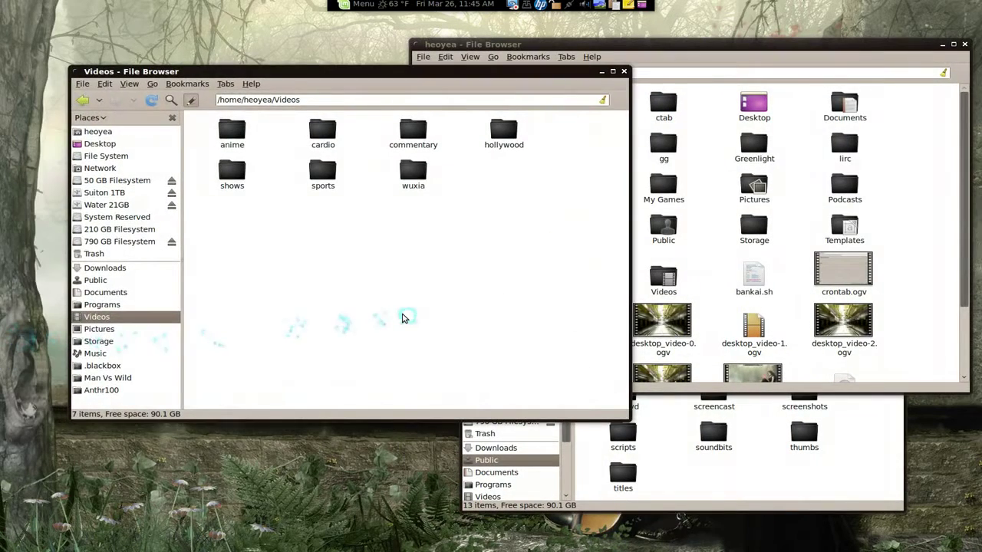